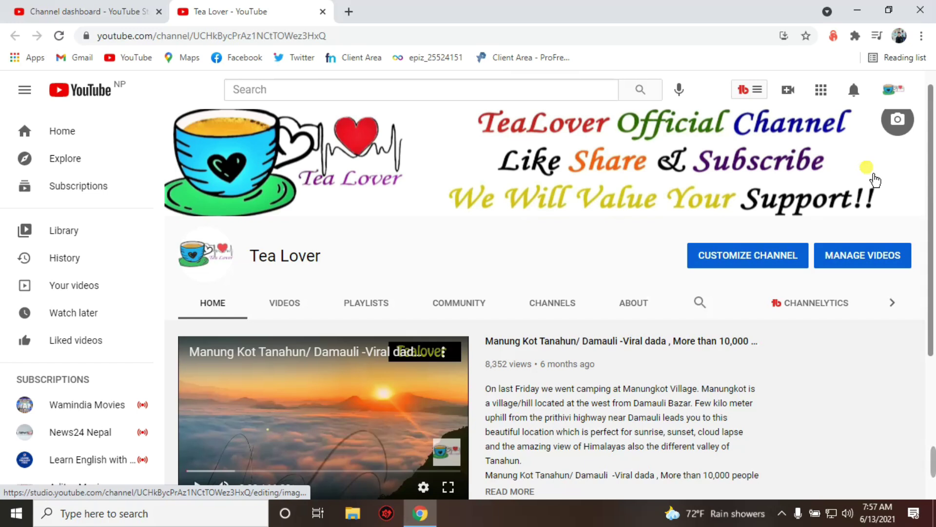
In a new tab, search Google for 'qscx ransomware'
left_click(348, 13)
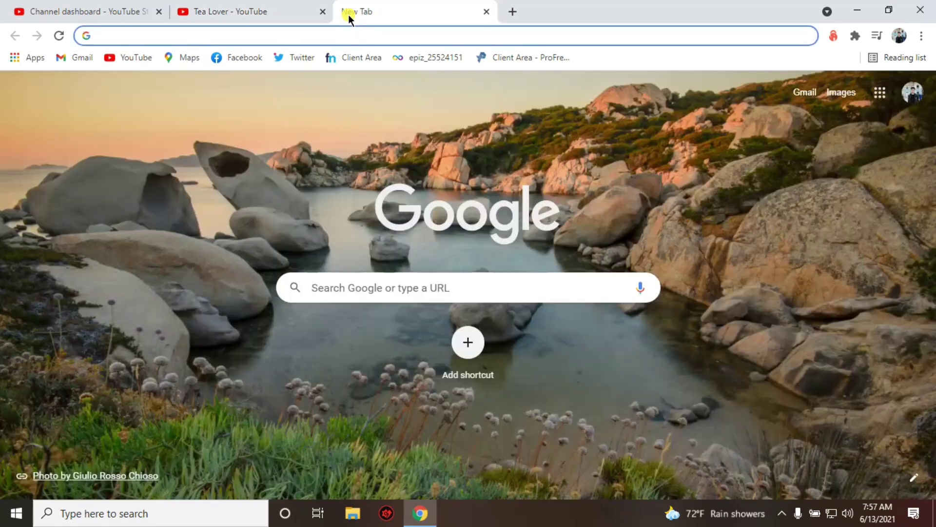
type("qscx")
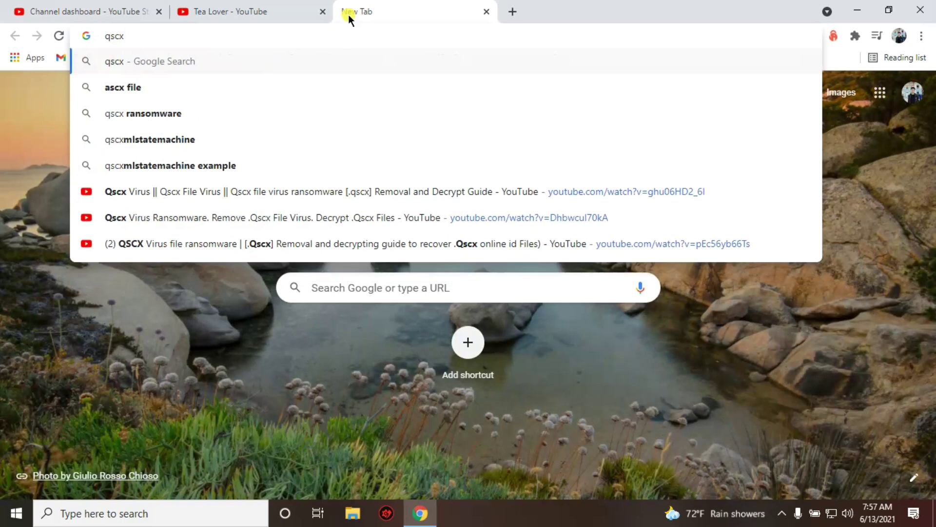
left_click(259, 112)
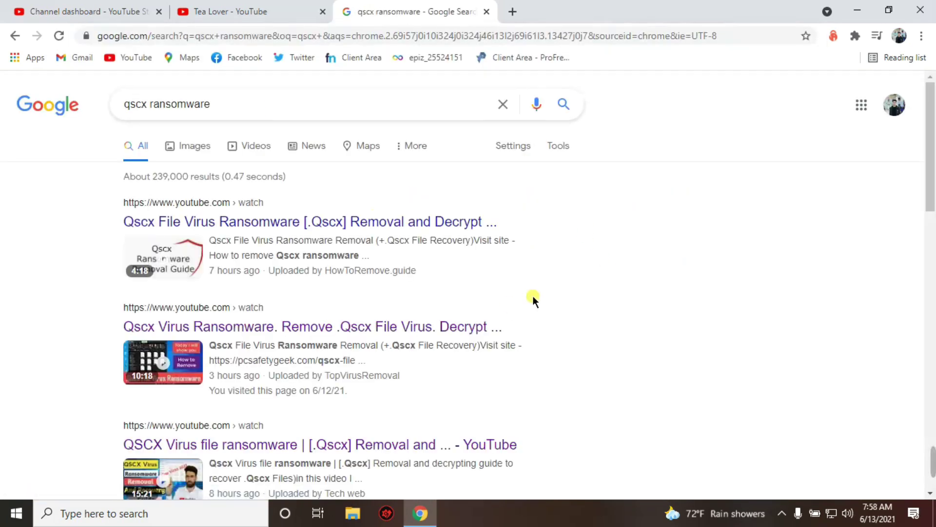
Scroll the results and open the Adware Guru Qscx virus removal guide
scroll(569, 291, "down", 4)
scroll(599, 301, "down", 2)
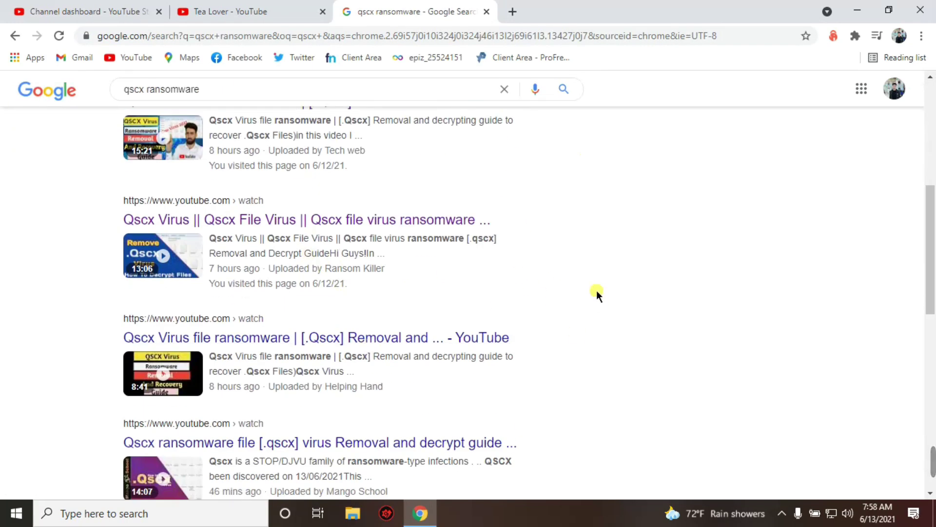
scroll(445, 368, "down", 2)
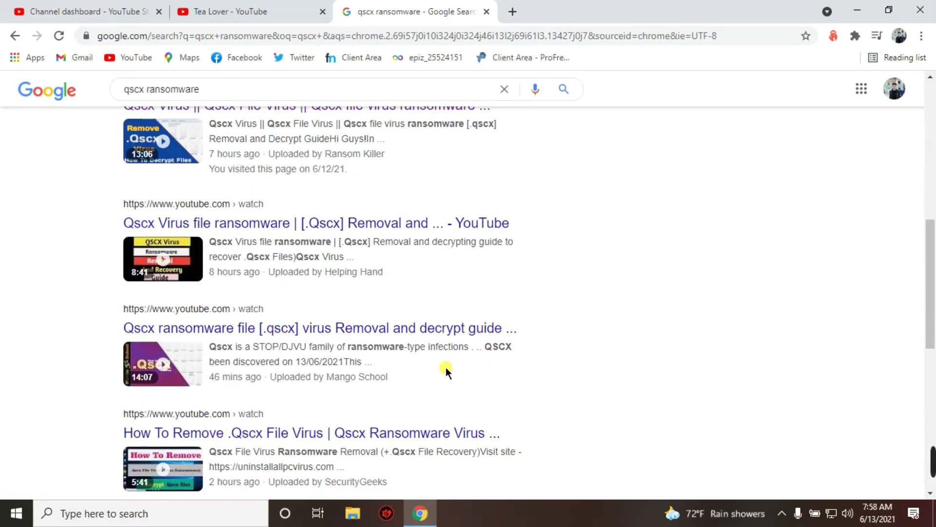
scroll(616, 311, "down", 2)
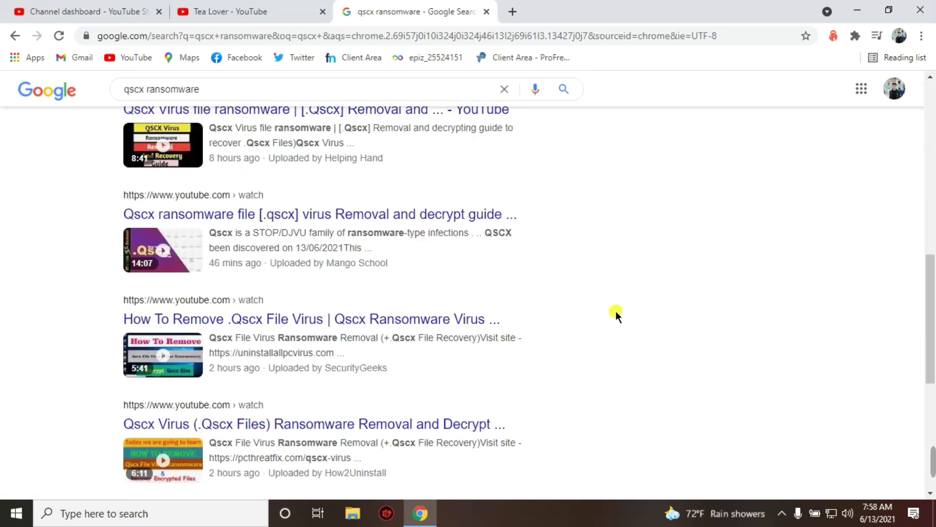
scroll(455, 384, "up", 6)
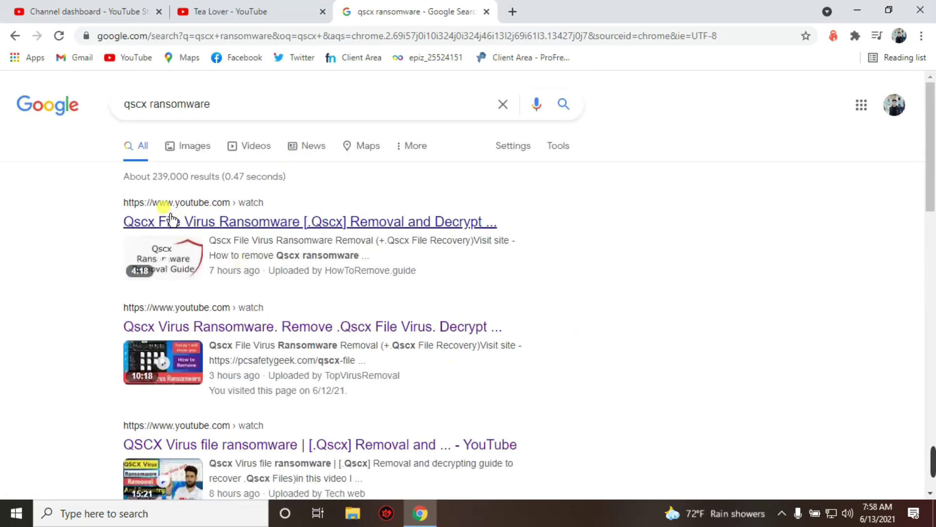
scroll(304, 244, "down", 12)
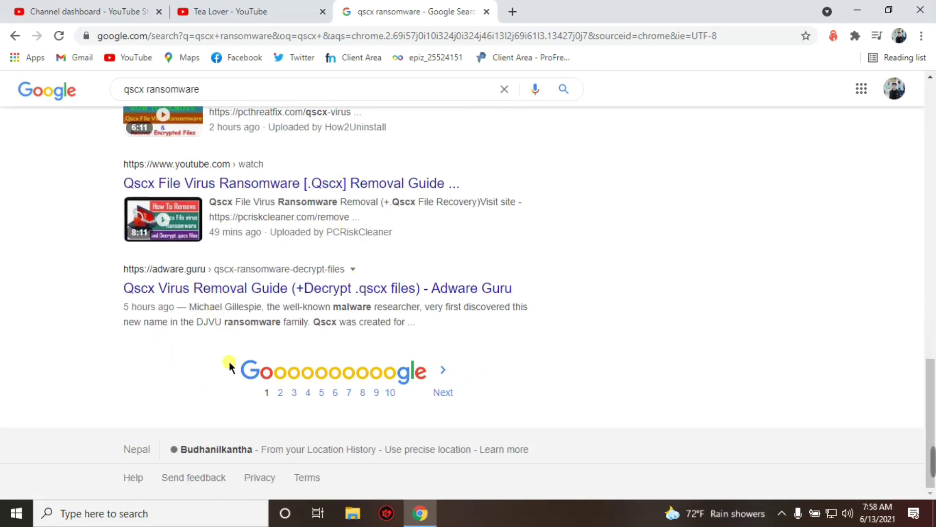
left_click(207, 292)
scroll(185, 351, "down", 10)
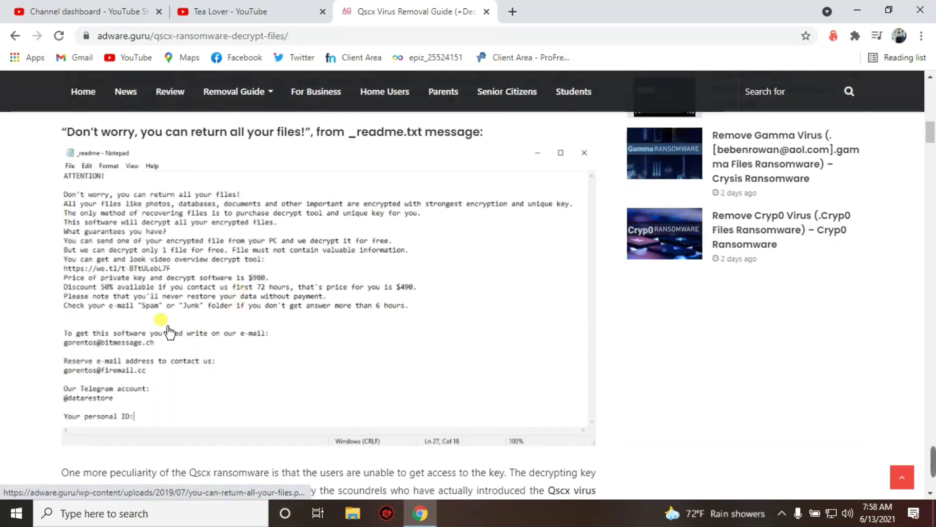
View the enlarged _readme.txt ransom note screenshot, close it, and open the Start menu
left_click(201, 299)
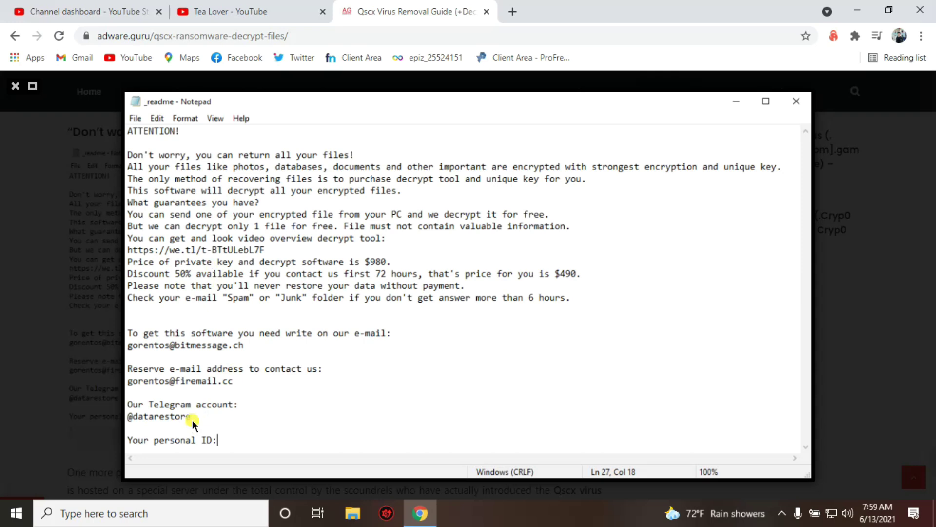
left_click(441, 412)
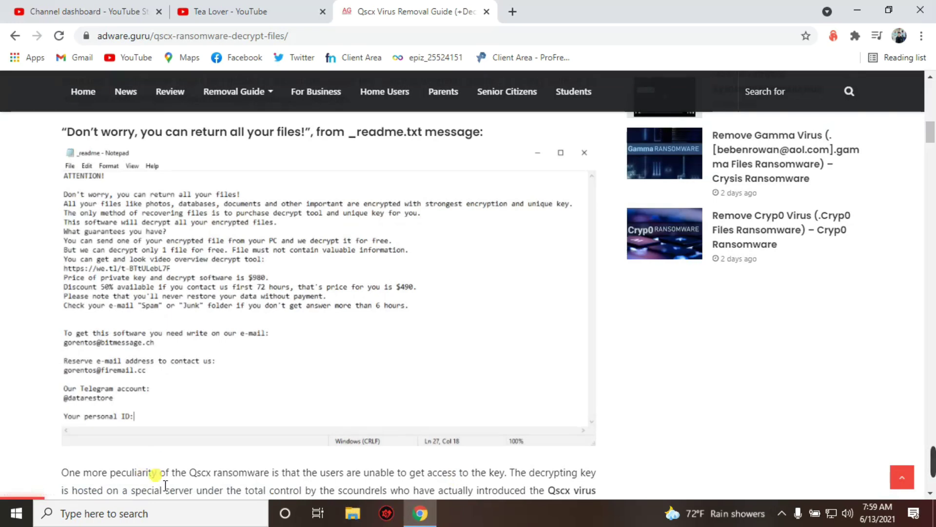
left_click(16, 512)
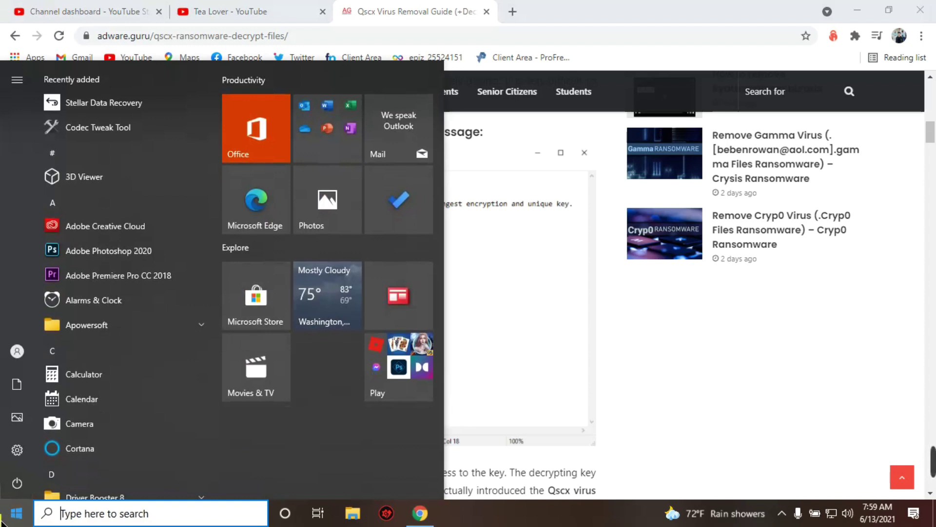
Dismiss the Start menu to return to the Adware Guru Qscx article
left_click(792, 382)
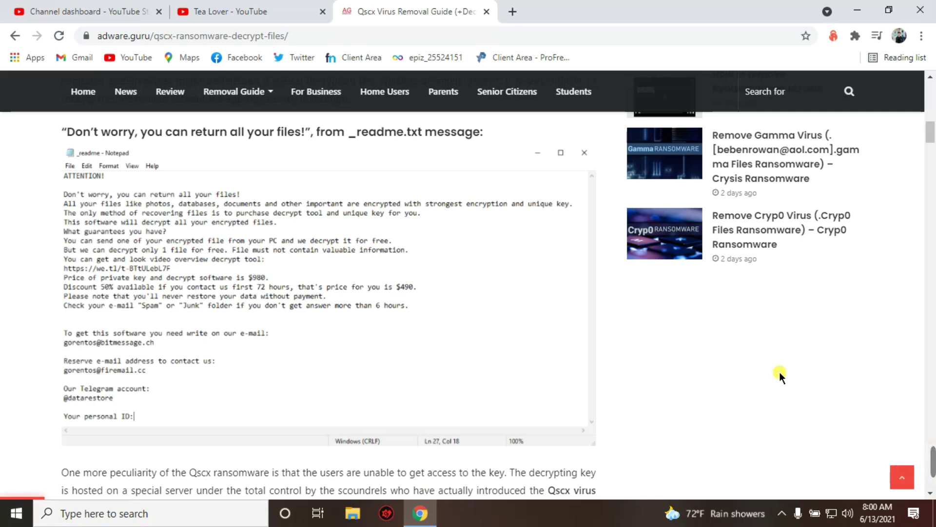
Replace 'dxdiag' in the Run box with windows/system32/drivers/etc, run it, and dismiss the cannot-find error
key("super+r")
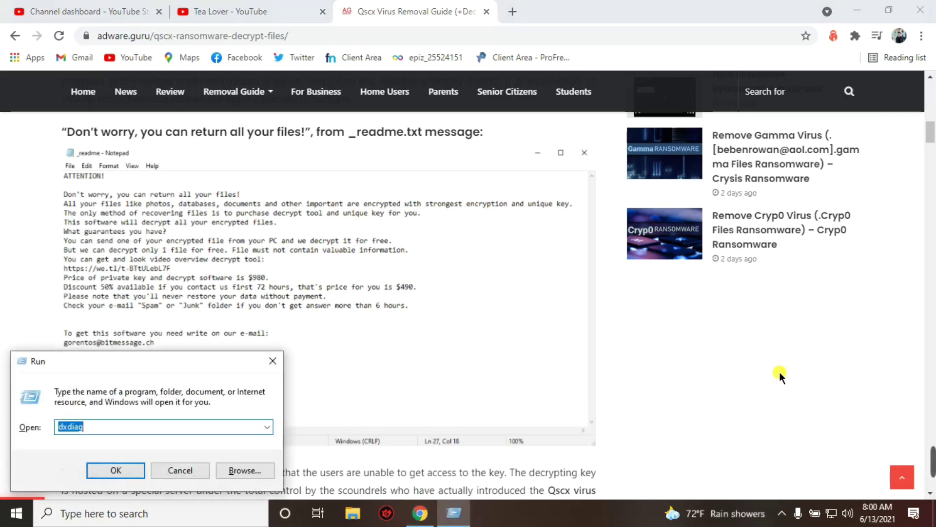
key("BackSpace")
type("windows")
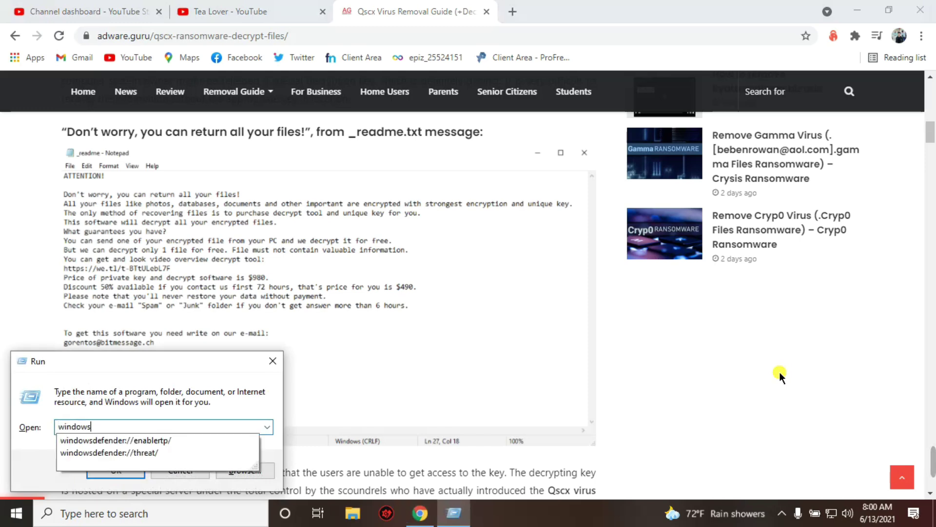
type("/system3")
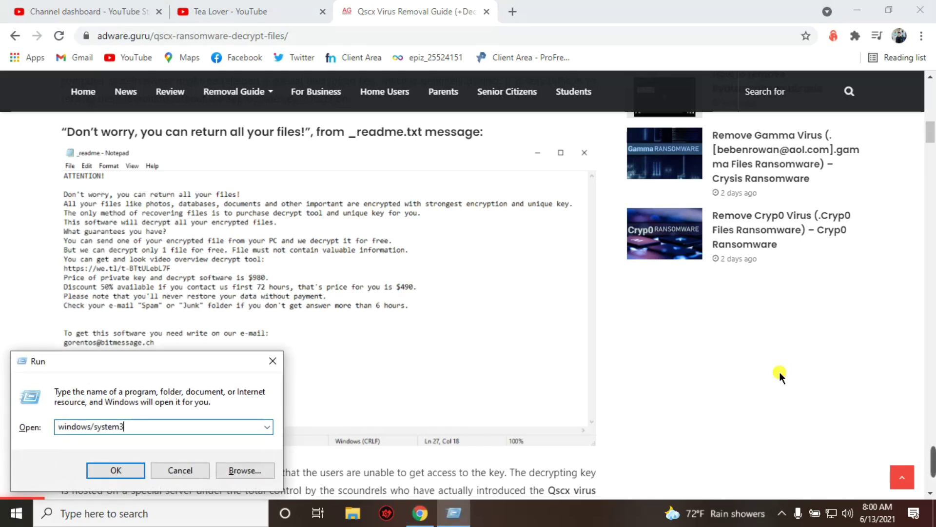
type("2/drivers/etc")
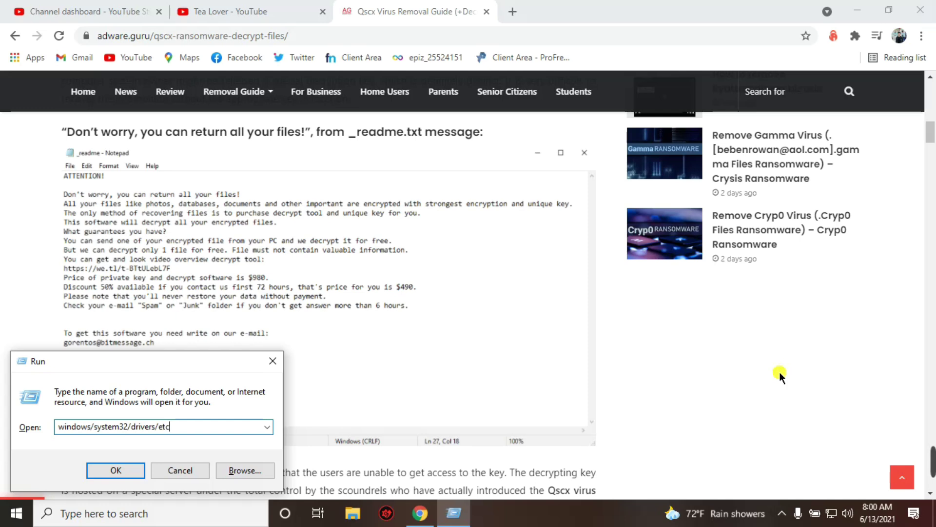
key("Return")
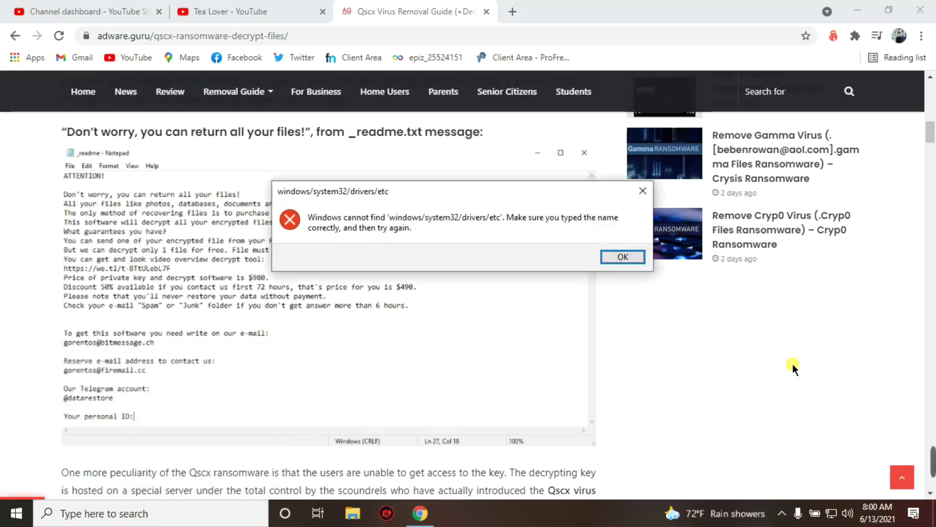
left_click(612, 256)
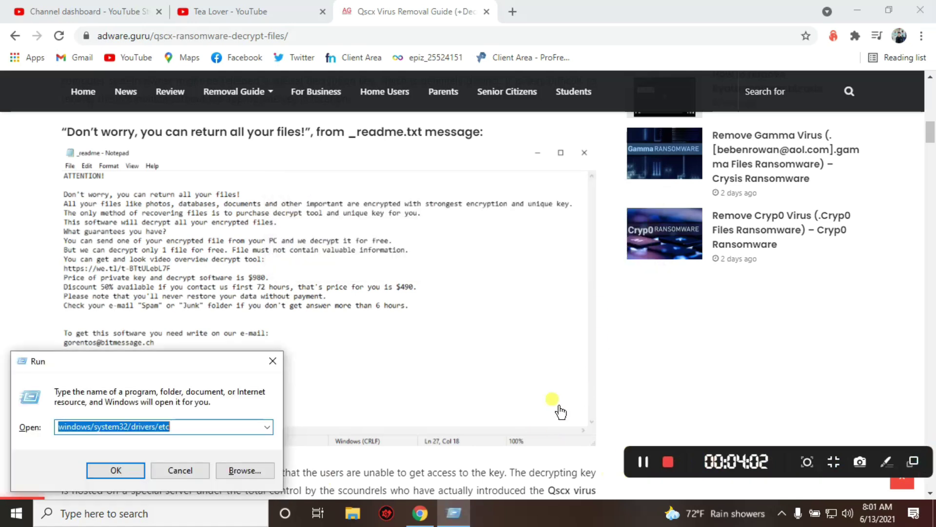
In File Explorer, go to This PC and open Local Disk (C:)\Windows
left_click(352, 515)
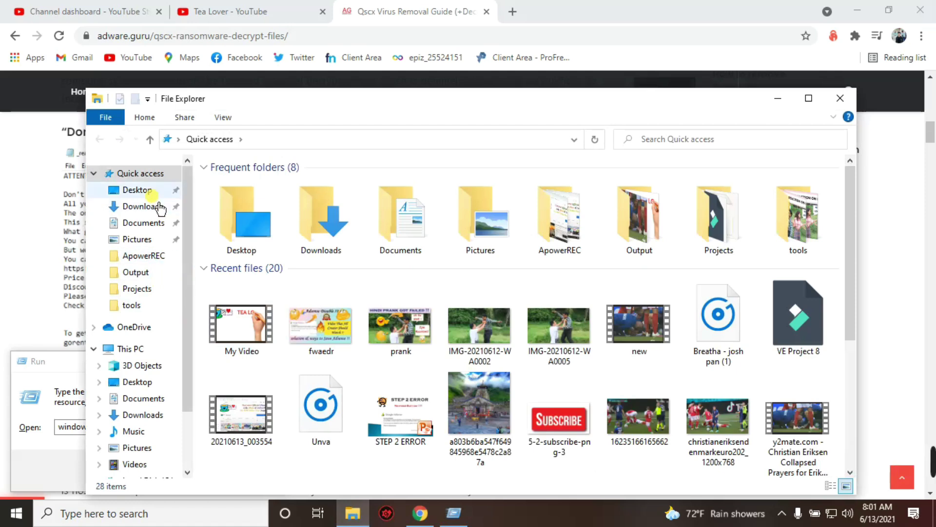
left_click(148, 350)
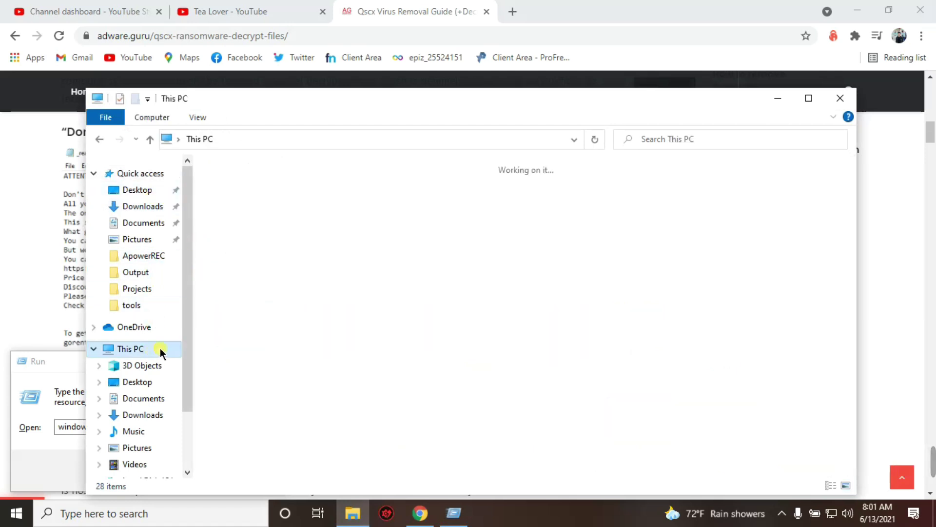
double_click(285, 341)
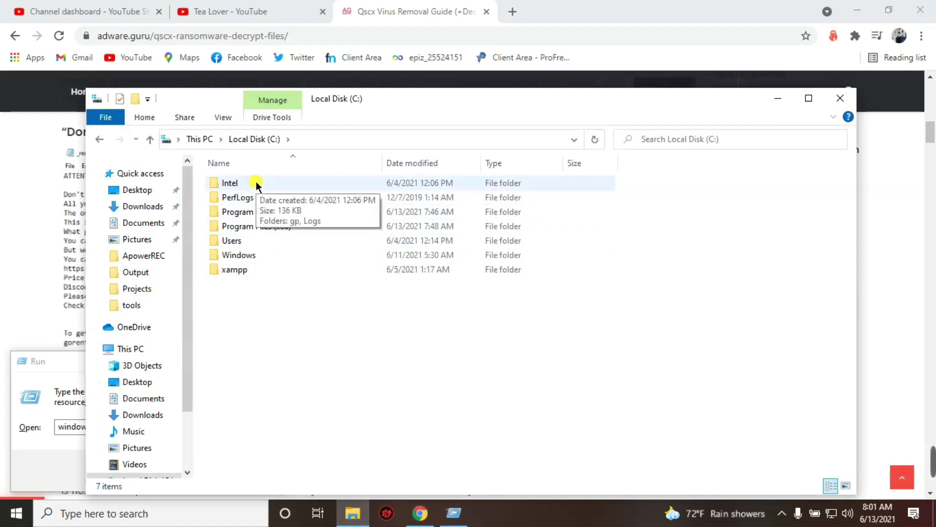
double_click(251, 256)
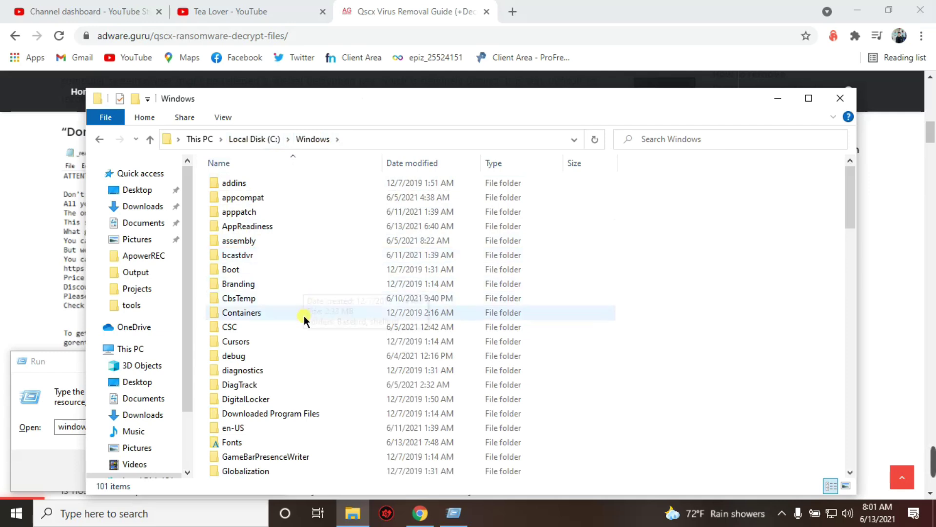
Browse through System32\drivers\etc and open the hosts file
scroll(305, 328, "down", 3)
scroll(306, 331, "down", 10)
double_click(253, 458)
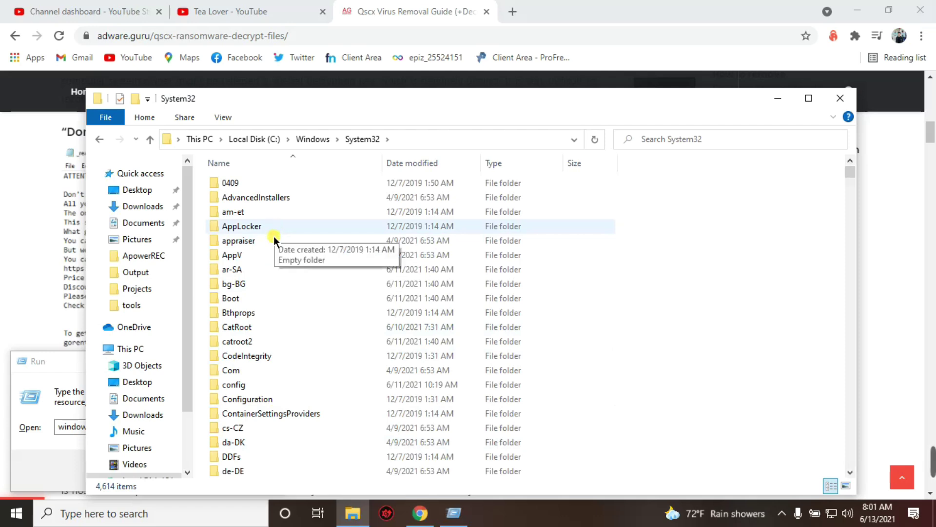
scroll(282, 290, "down", 14)
scroll(282, 291, "down", 2)
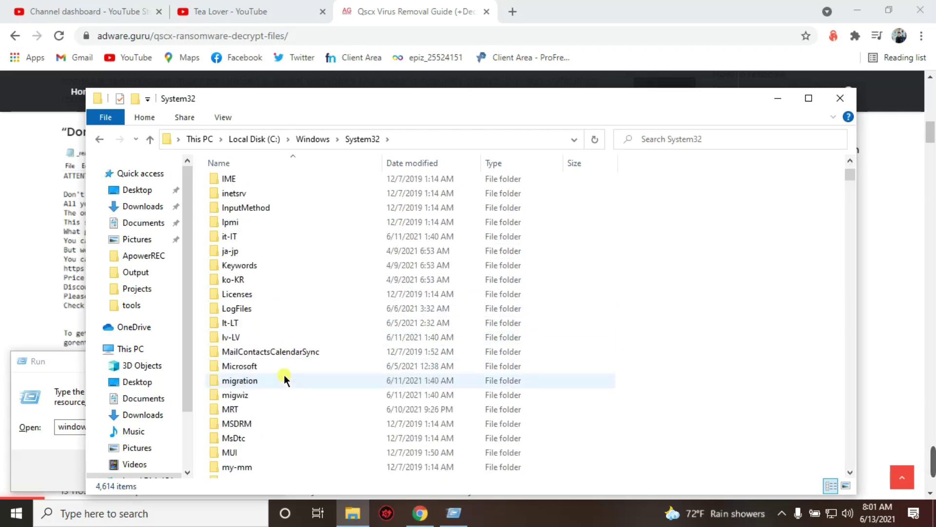
scroll(277, 364, "up", 15)
scroll(247, 341, "down", 3)
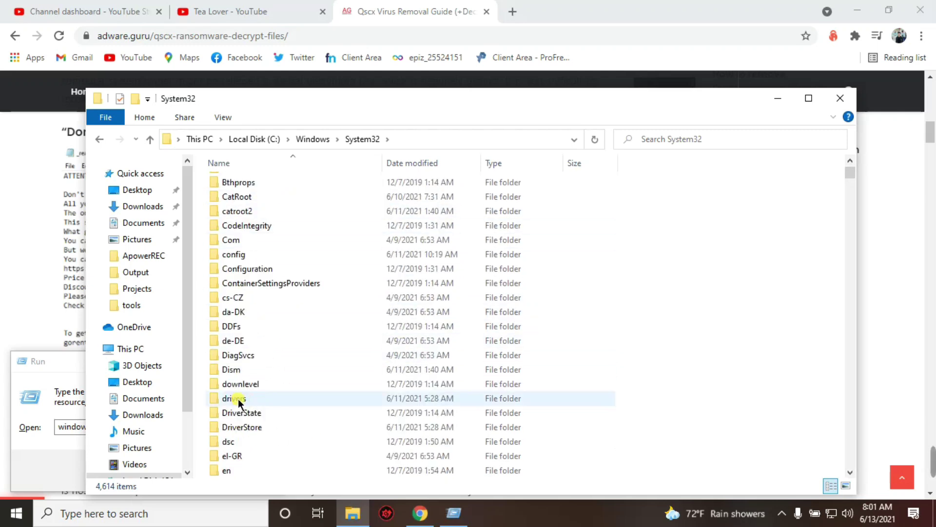
double_click(244, 399)
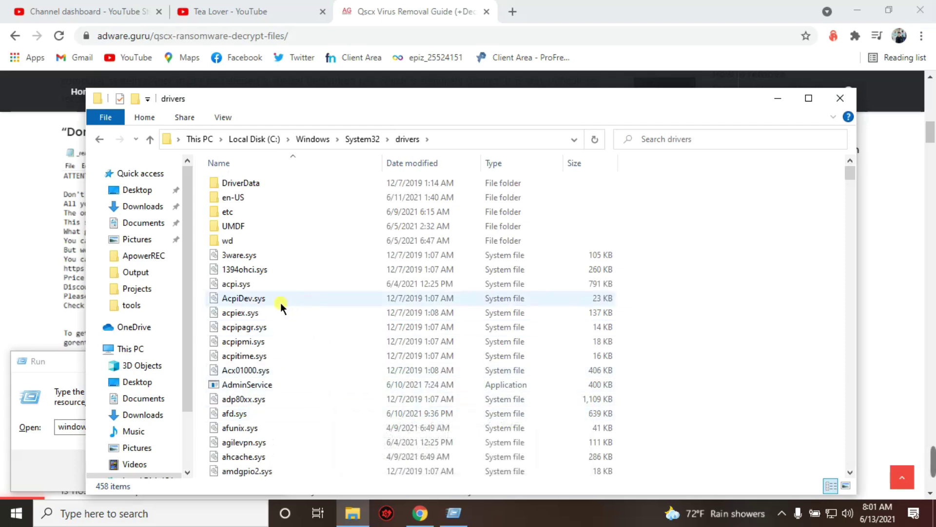
double_click(229, 211)
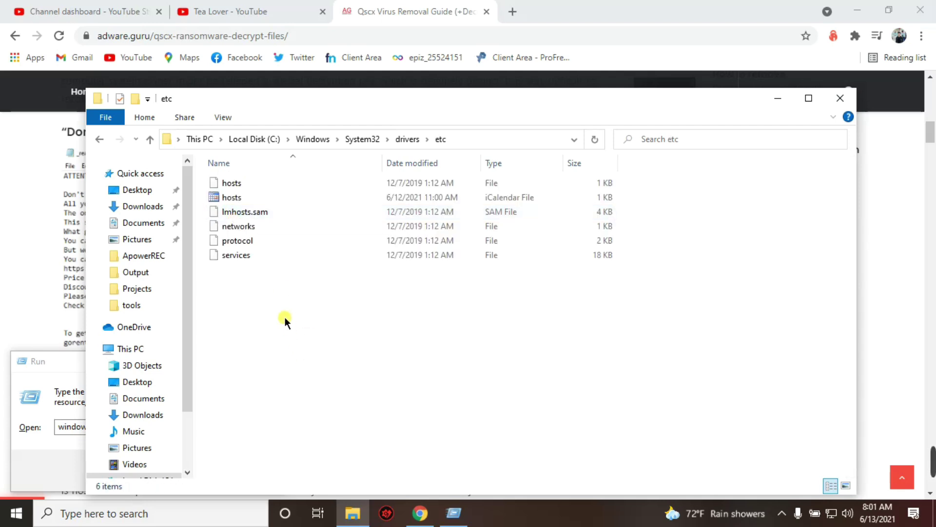
double_click(262, 183)
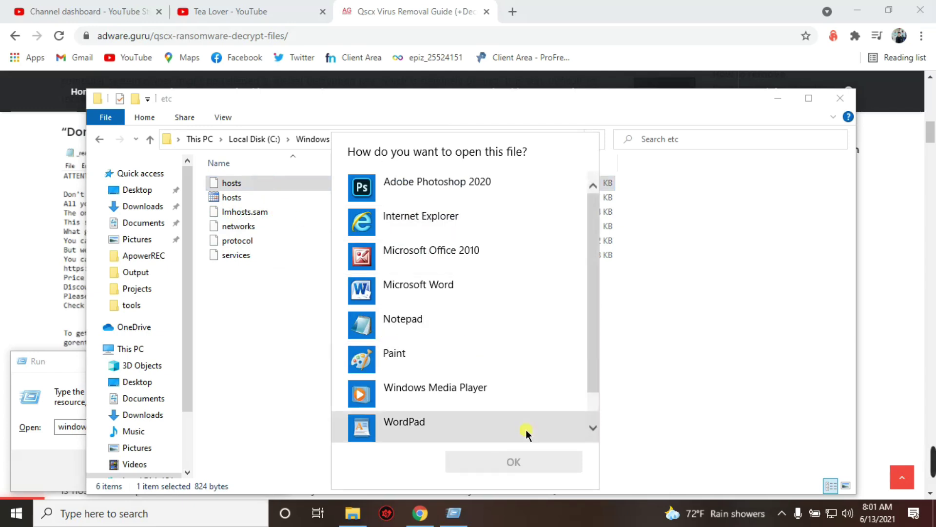
Open hosts in Notepad, type two test lines of zeros, then delete them
left_click(462, 336)
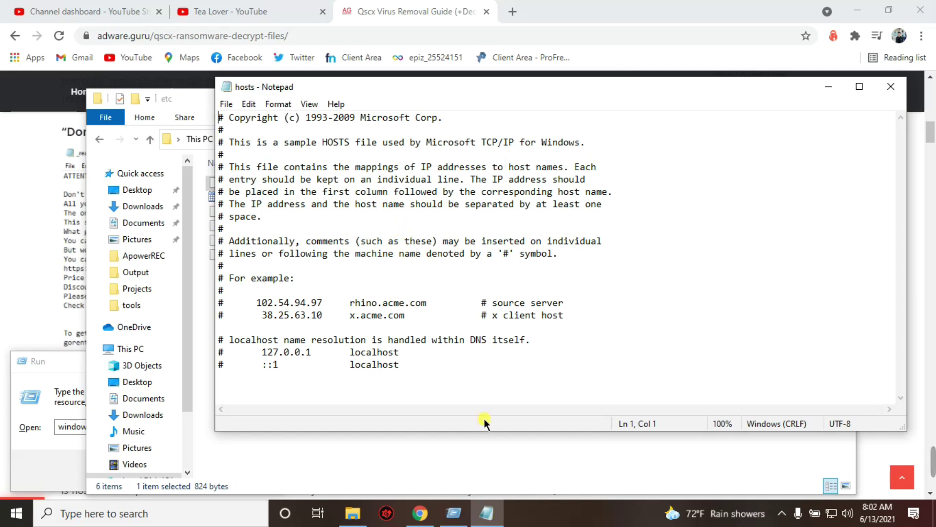
left_click(230, 383)
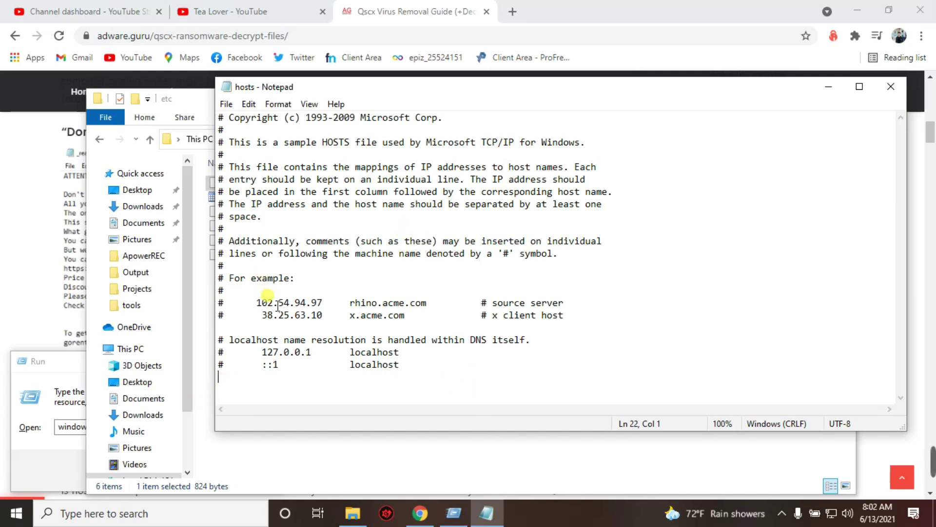
type("000000000")
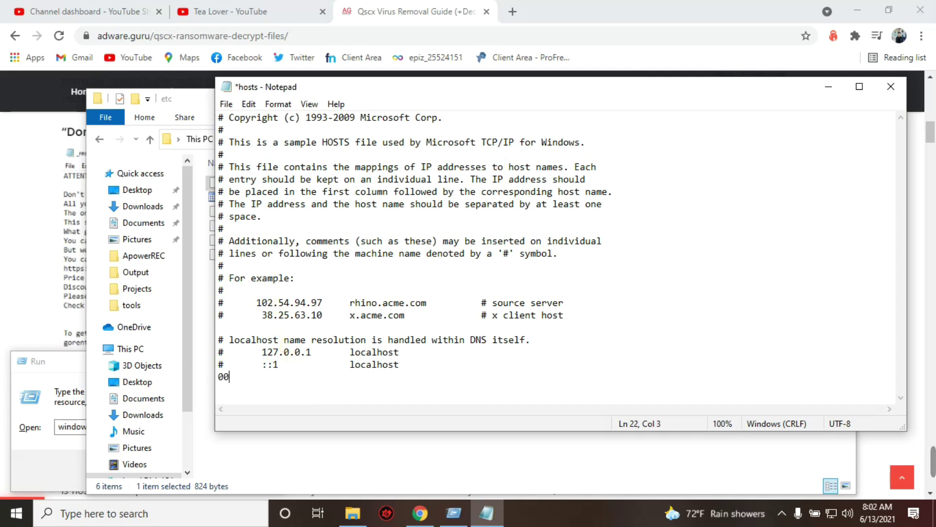
key("Return")
type("0000000")
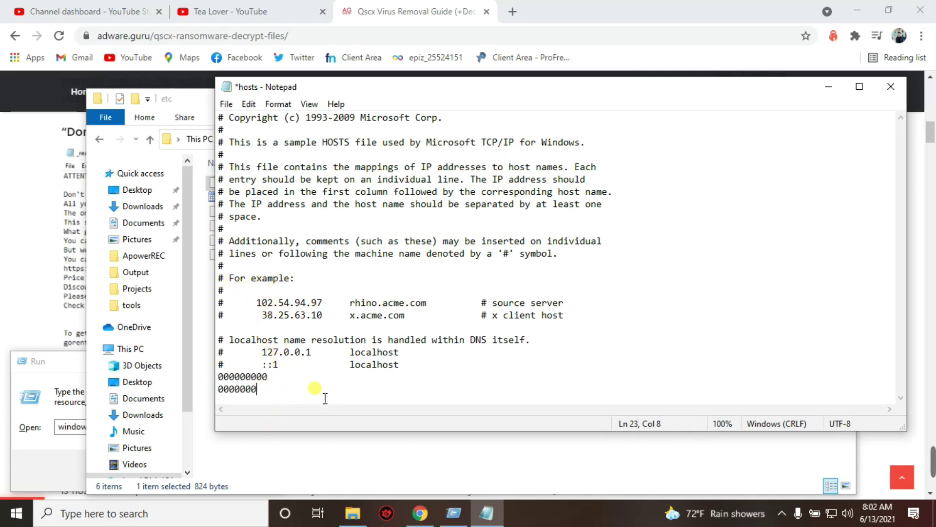
left_click_drag(283, 390, 220, 384)
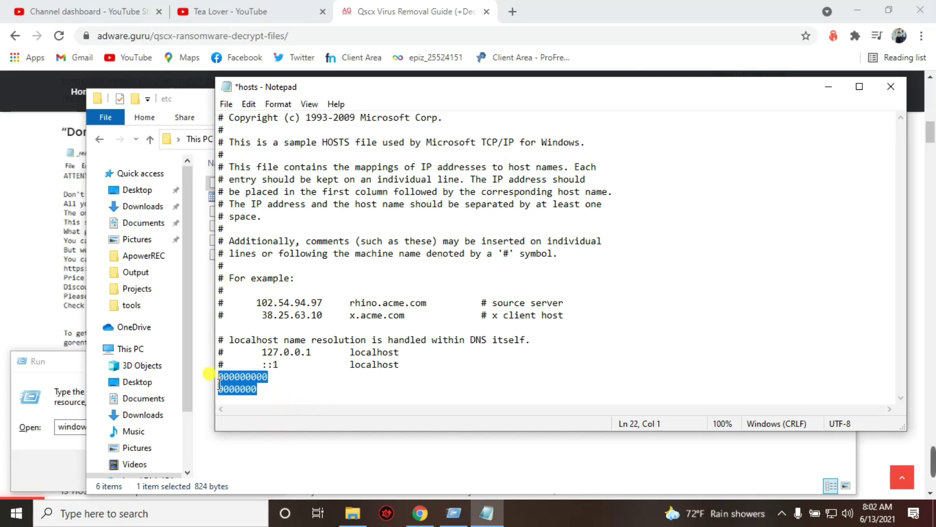
key("Delete")
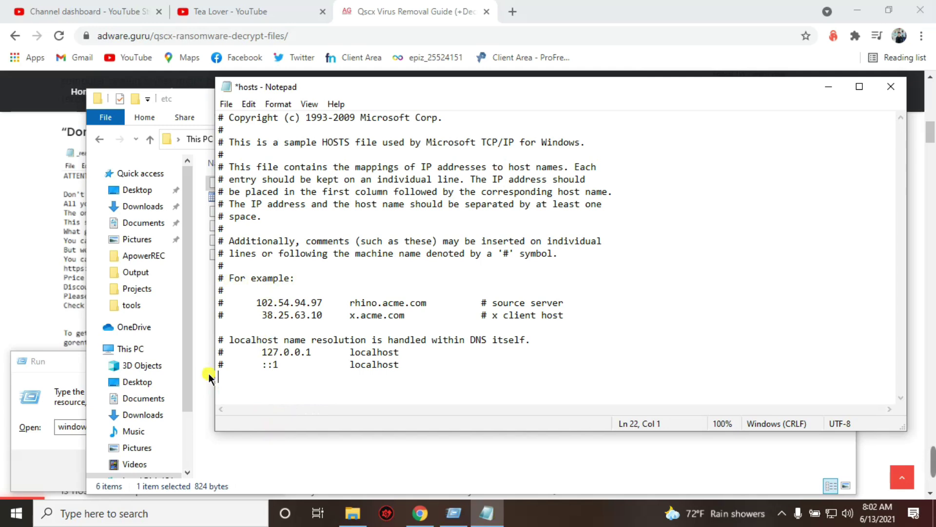
Attempt saving hosts (permission denied), close Notepad without saving, and close the etc folder
key("ctrl+s")
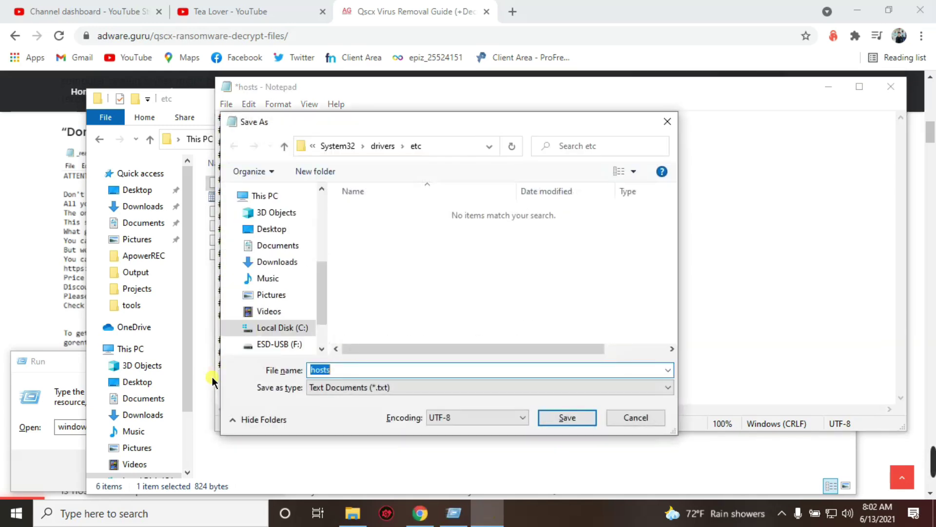
left_click(554, 417)
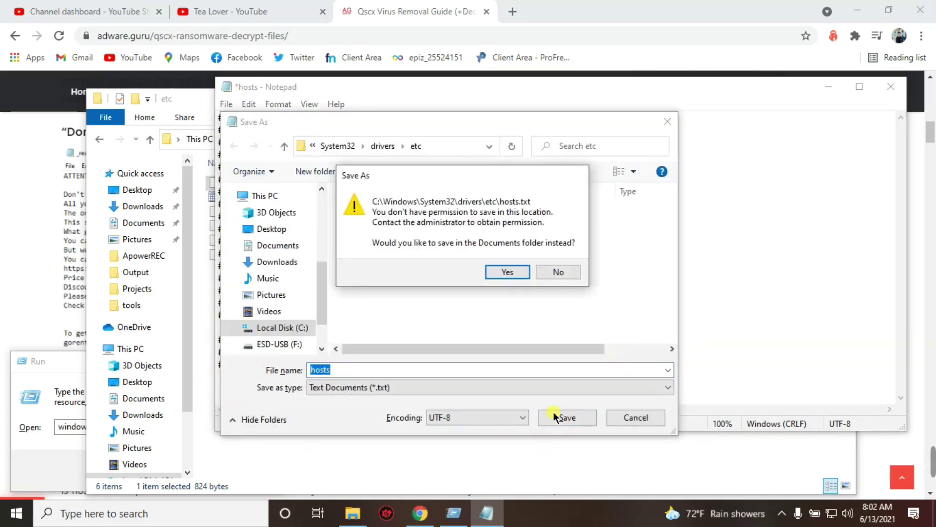
left_click(541, 272)
left_click(896, 84)
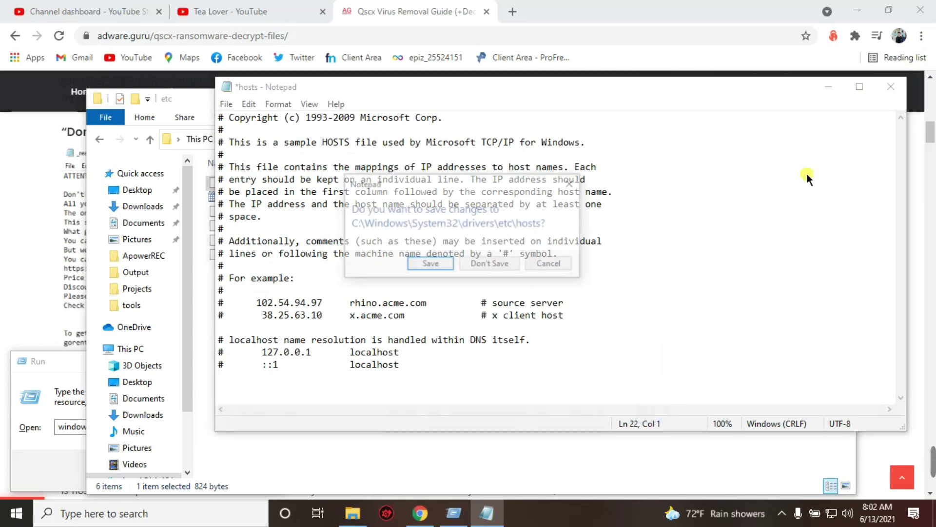
key("n")
left_click(841, 98)
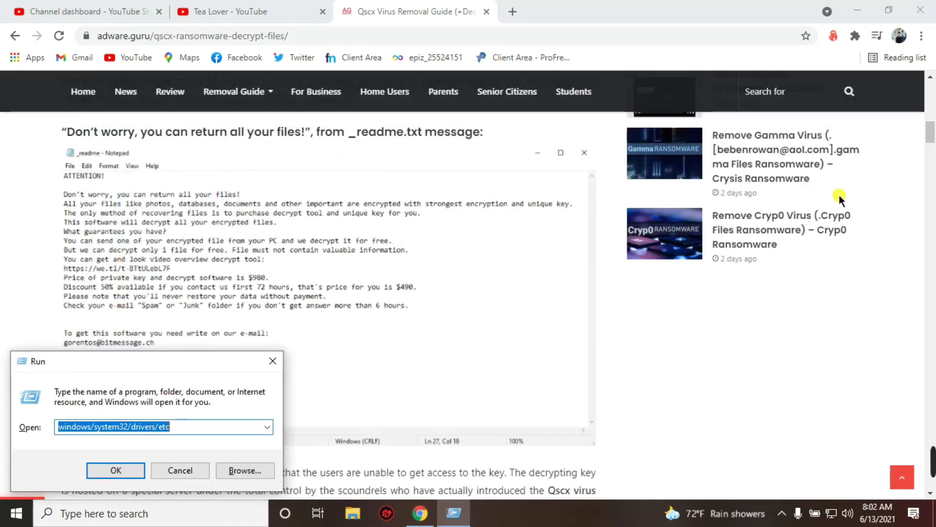
Close the leftover Run dialog and launch System Configuration with msconfig
left_click(270, 362)
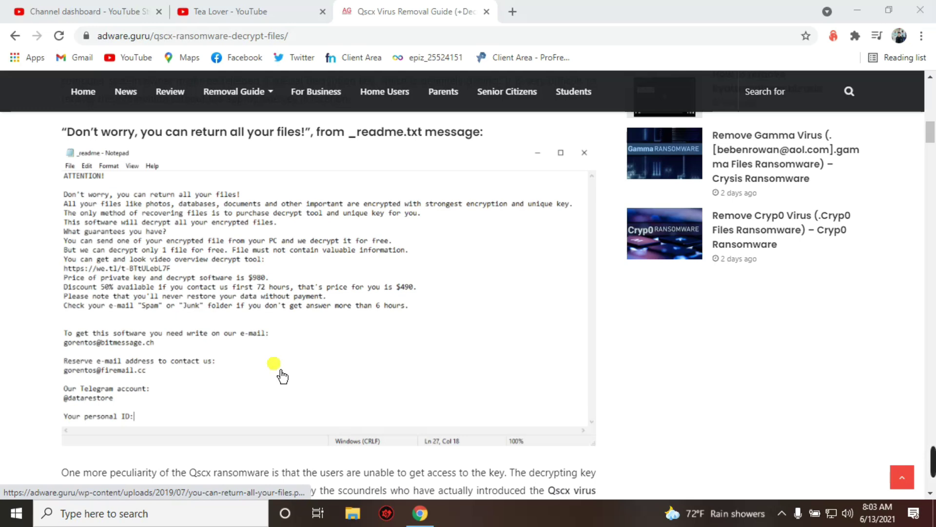
key("super+r")
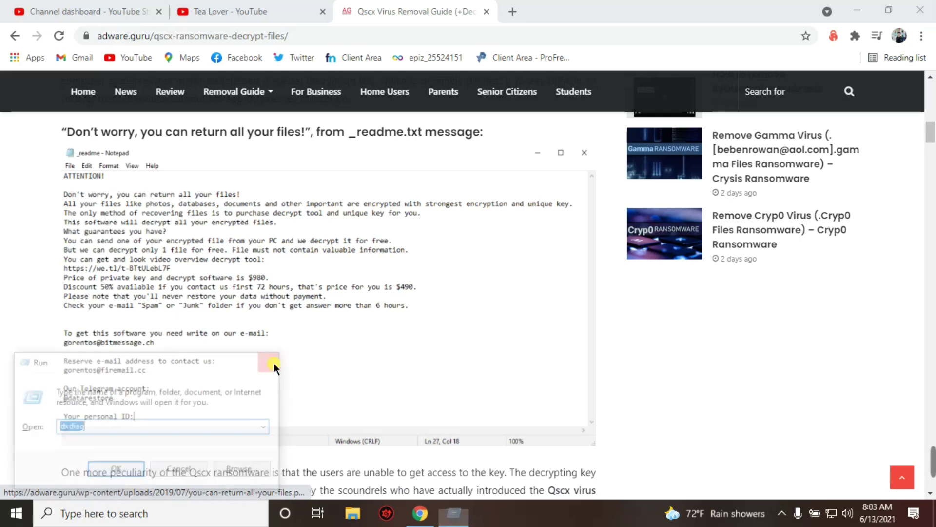
type("m")
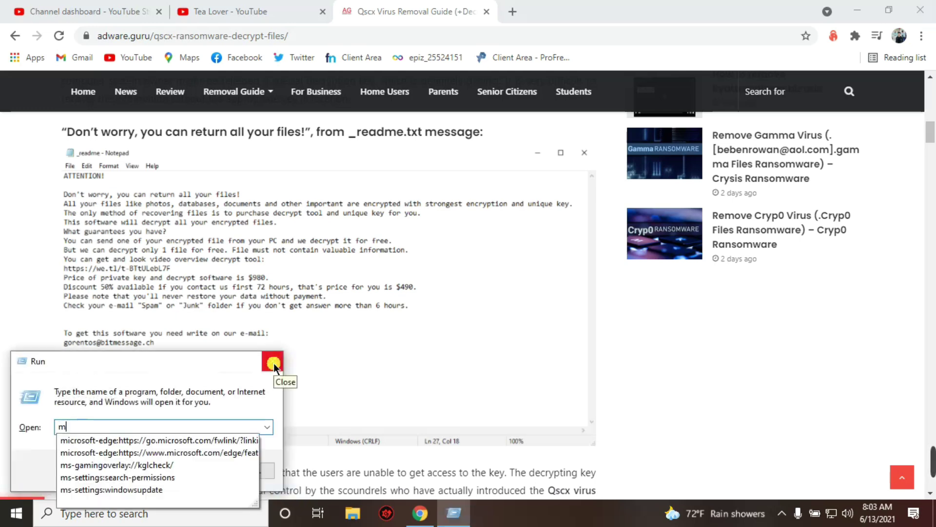
type("sconfig")
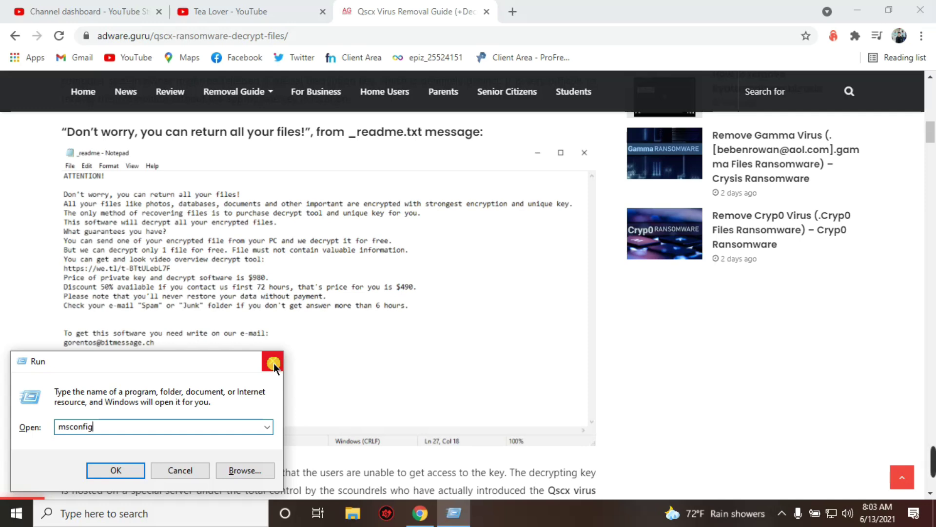
left_click(273, 362)
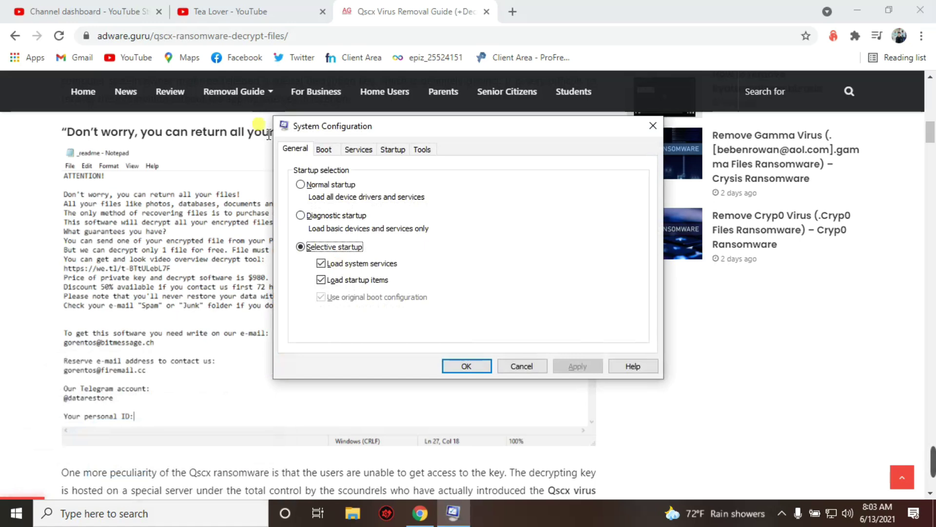
On the Boot tab, enable Safe boot with the Minimal option and apply it
left_click(326, 149)
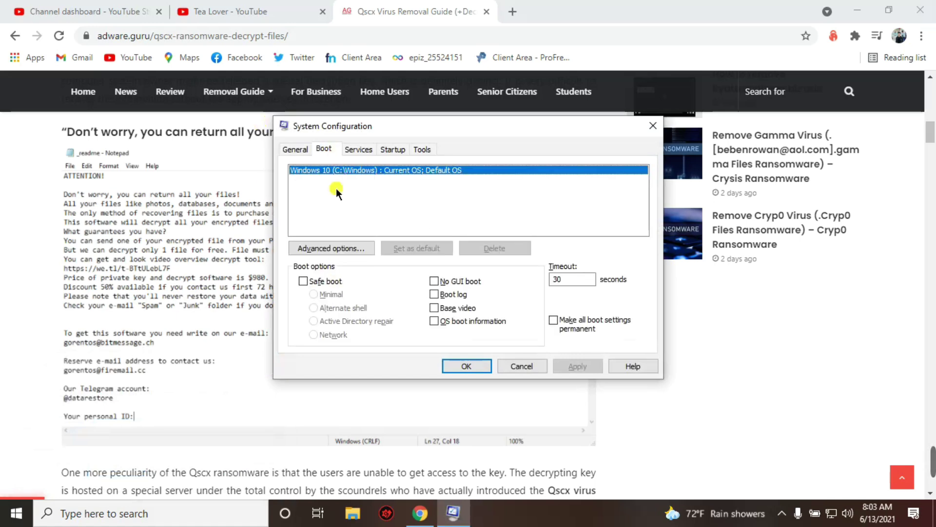
left_click(303, 281)
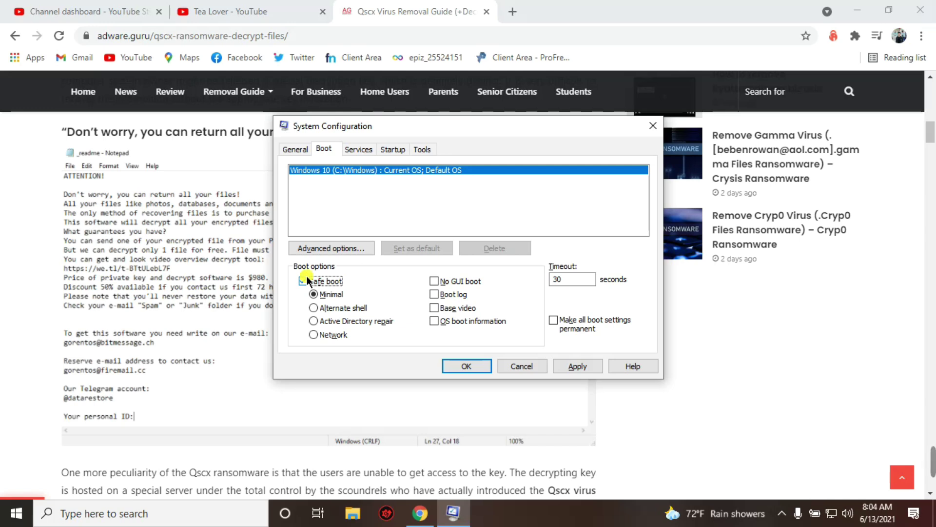
left_click(578, 367)
key("Escape")
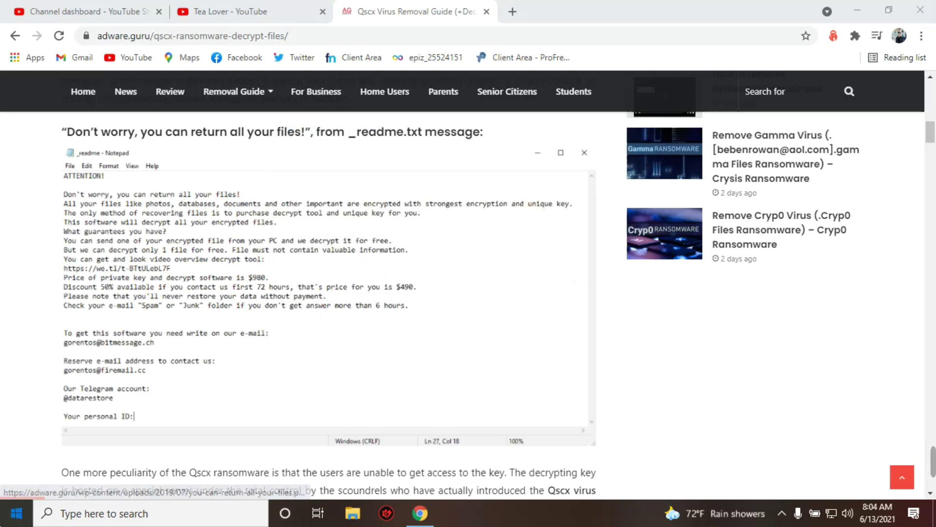
Check the Start menu's Power options, then minimize Chrome to show the desktop
left_click(5, 511)
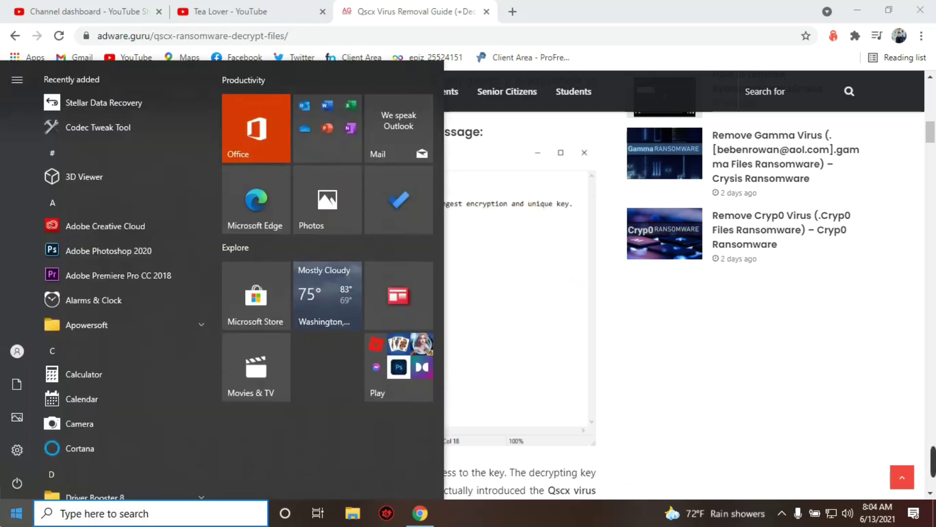
left_click(28, 475)
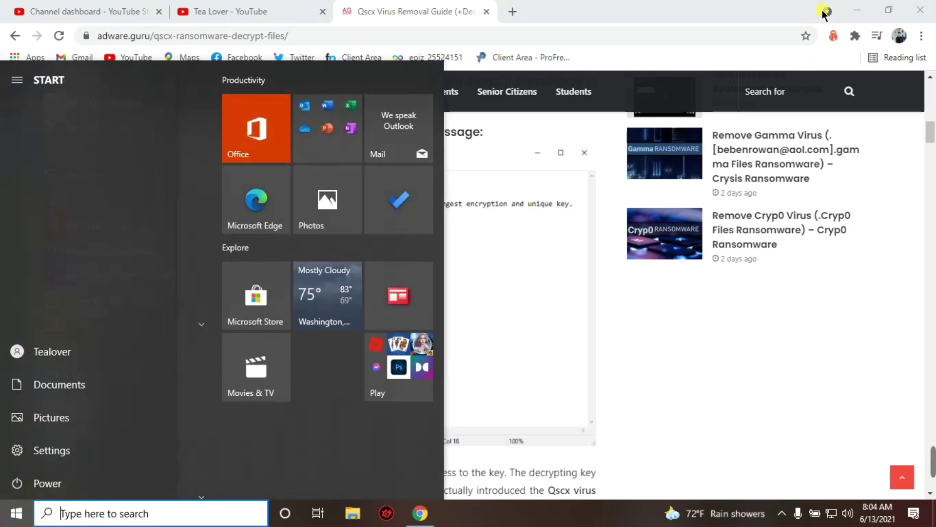
left_click(858, 10)
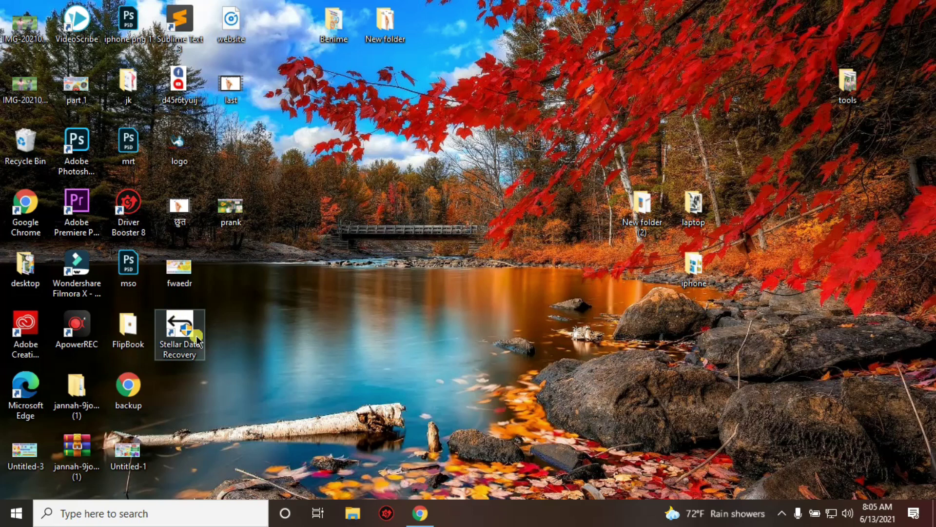
Run the Stellar Data Recovery desktop shortcut as administrator
left_click(17, 513)
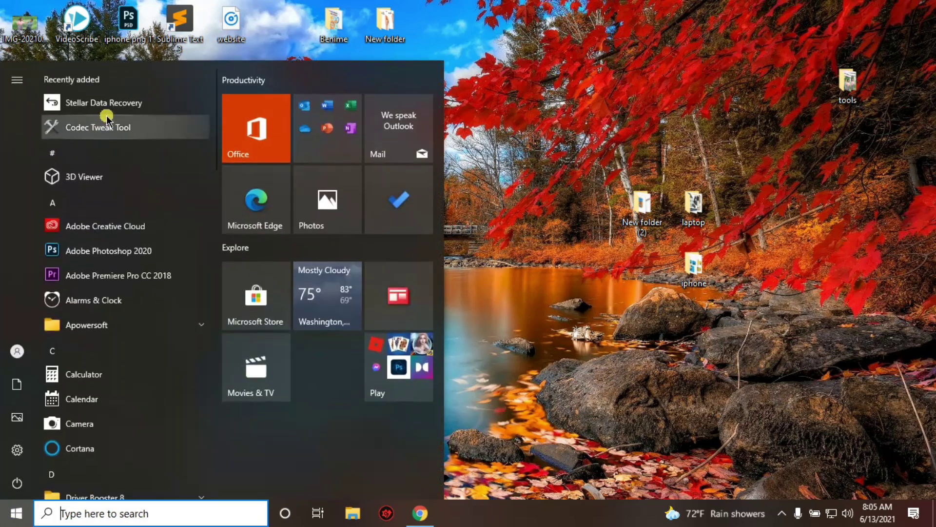
left_click(526, 129)
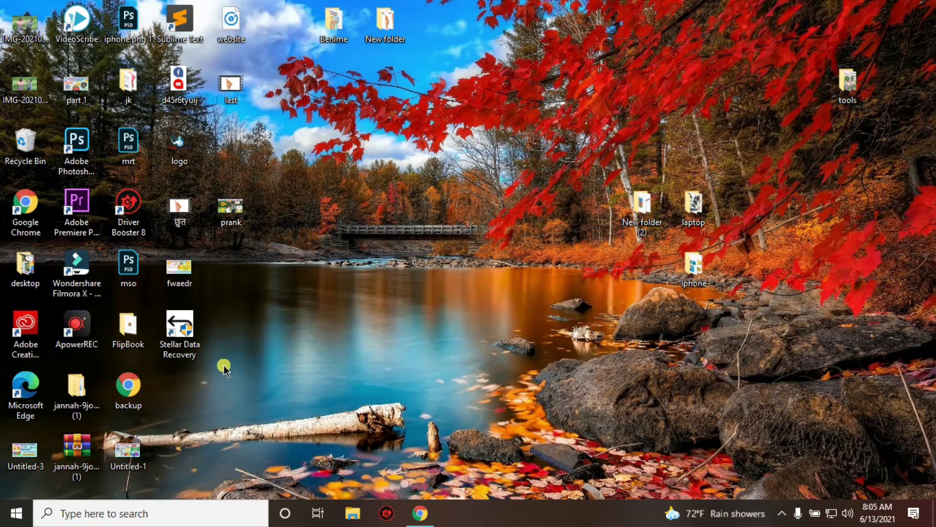
right_click(195, 326)
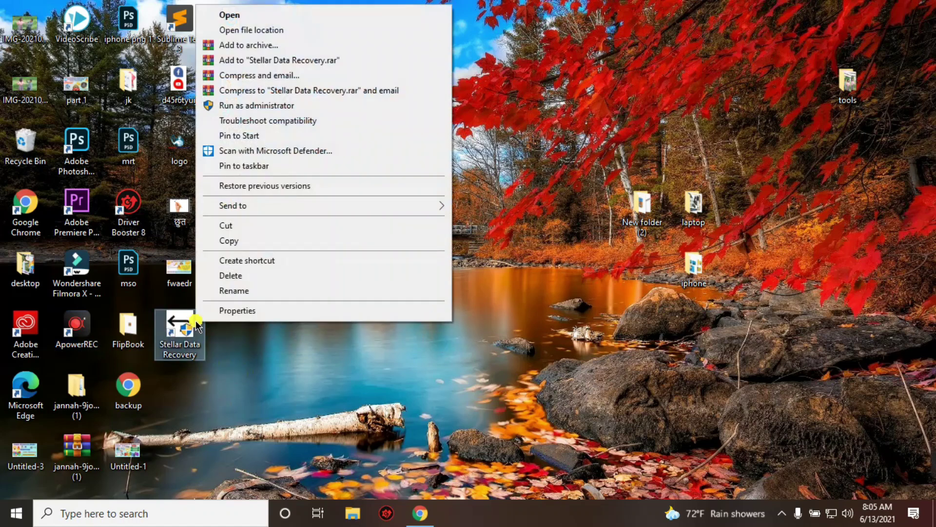
left_click(253, 106)
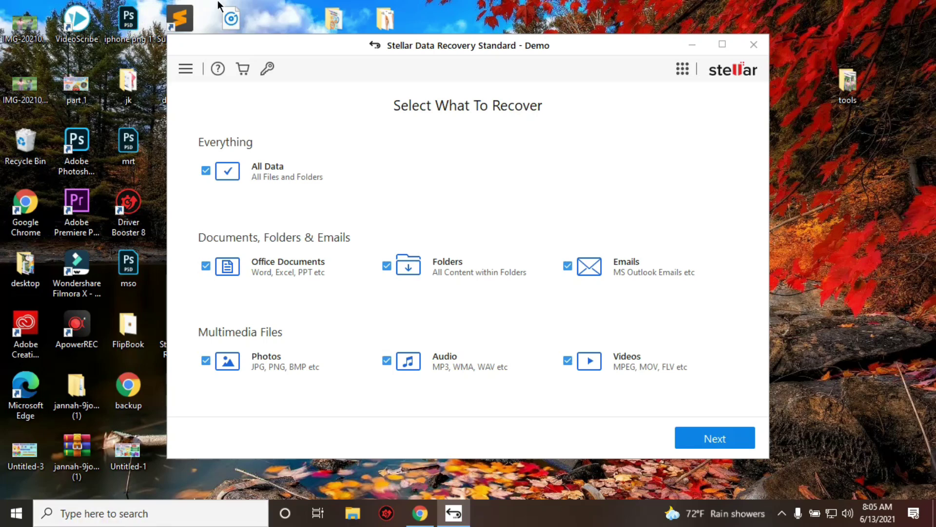
left_click(267, 68)
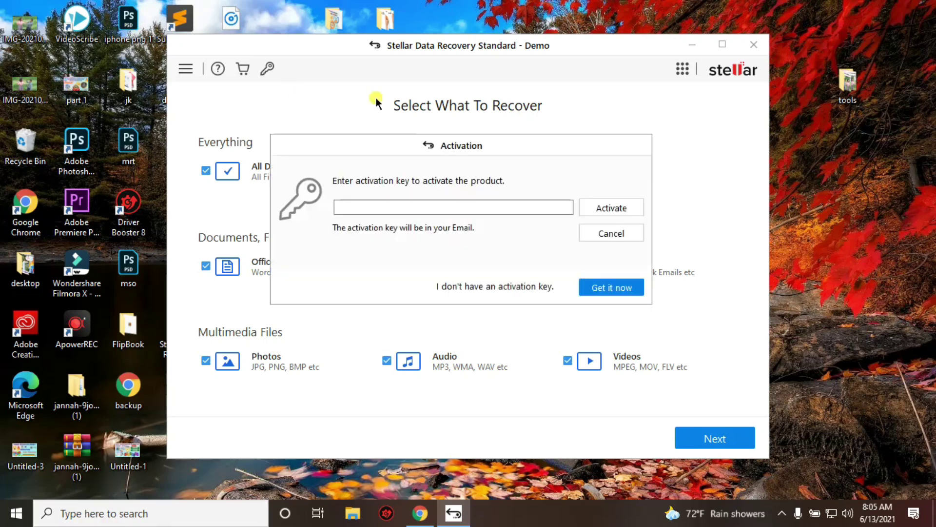
left_click(617, 233)
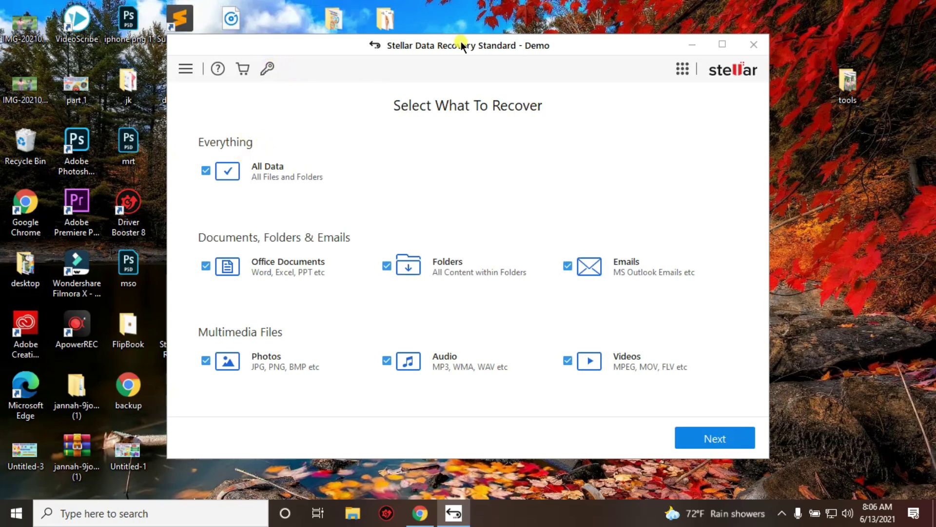
left_click_drag(461, 42, 435, 56)
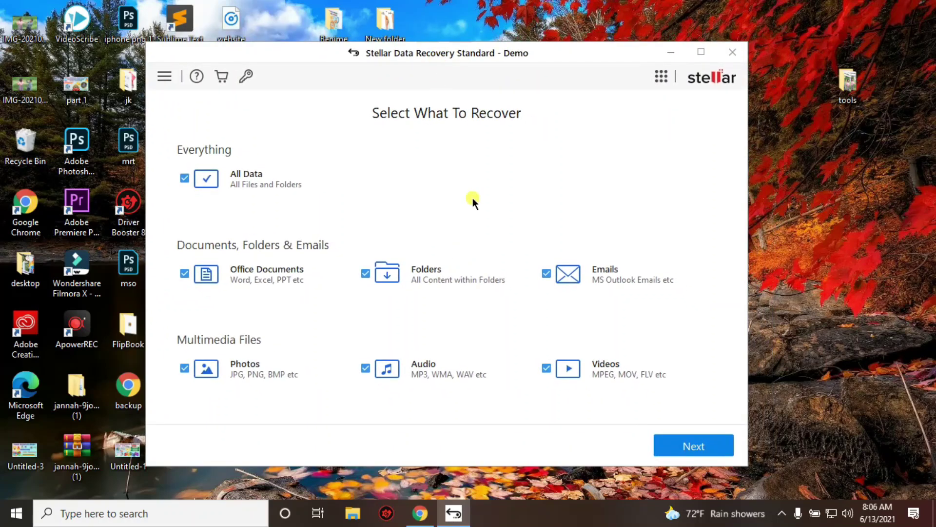